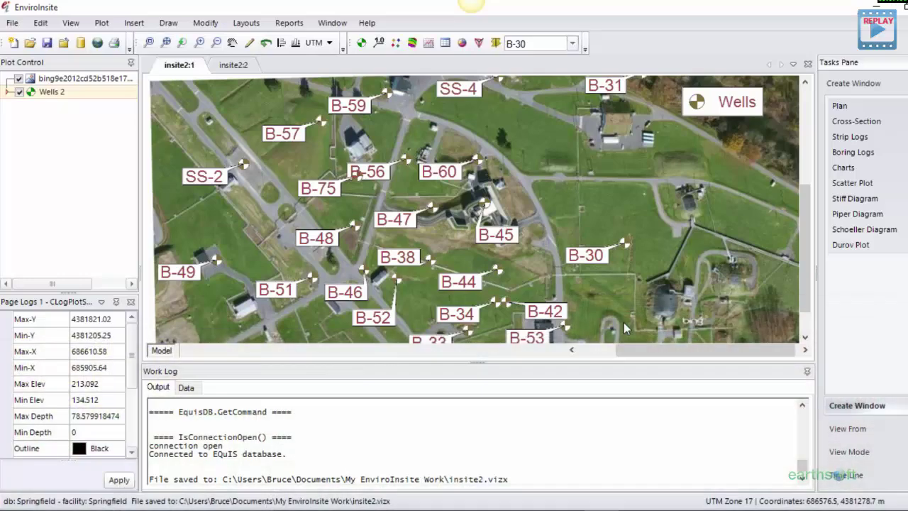
Step: Dock the Work Log beside the Tasks Pane and create a new Boring Logs window
{"action": "left_click_drag", "start_coordinate": [488, 376], "coordinate": [844, 276]}
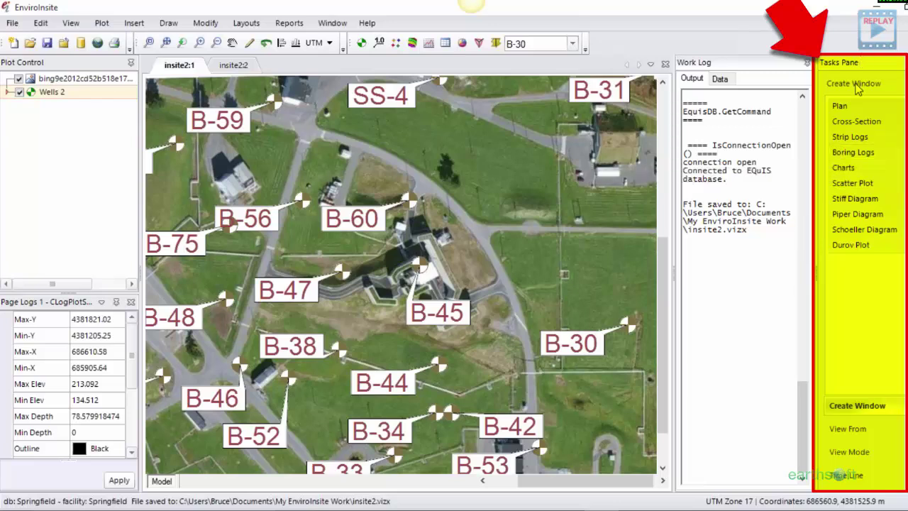
{"action": "left_click", "coordinate": [862, 155]}
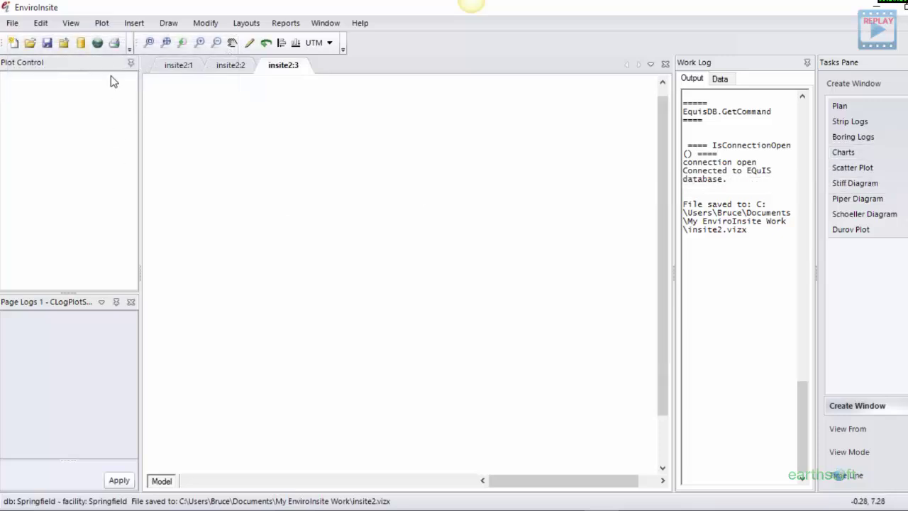
Step: Plot a boring log for location B-30 from the template file equis boring log template 3.xml
{"action": "left_click", "coordinate": [102, 25]}
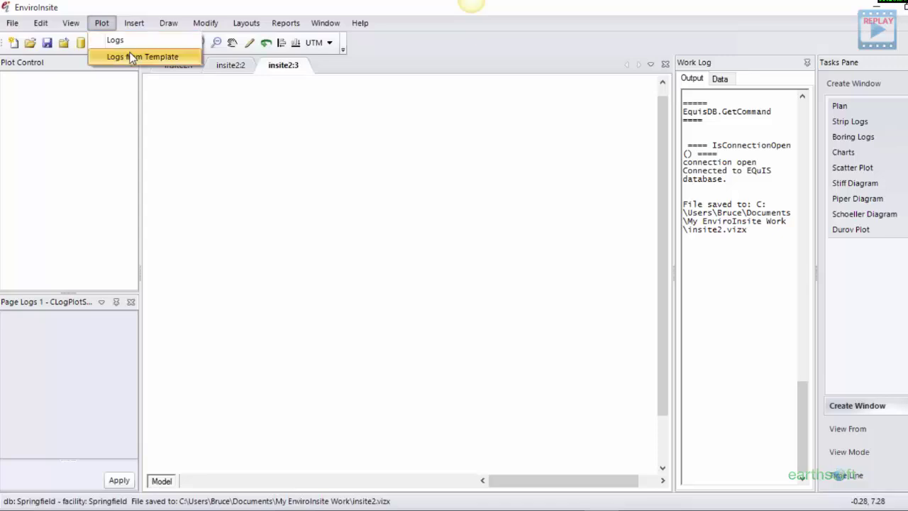
{"action": "left_click", "coordinate": [129, 56]}
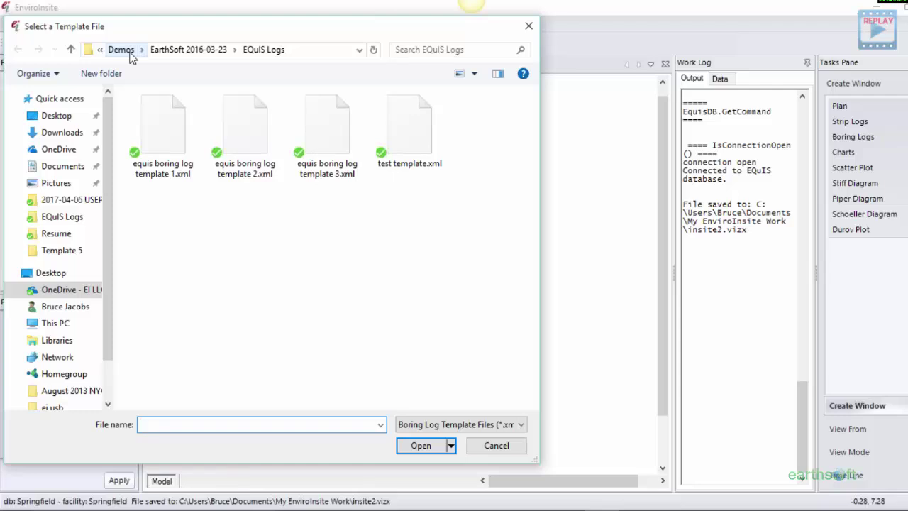
{"action": "left_click", "coordinate": [318, 135]}
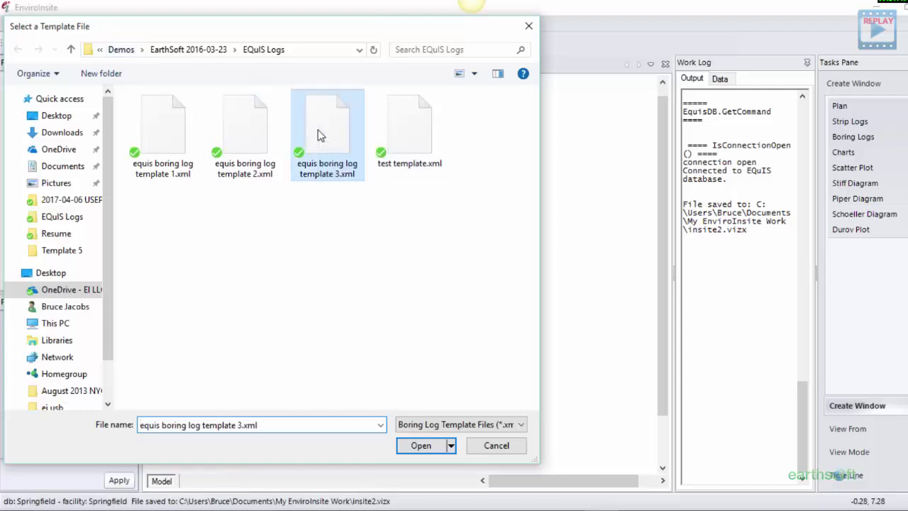
{"action": "double_click", "coordinate": [319, 135]}
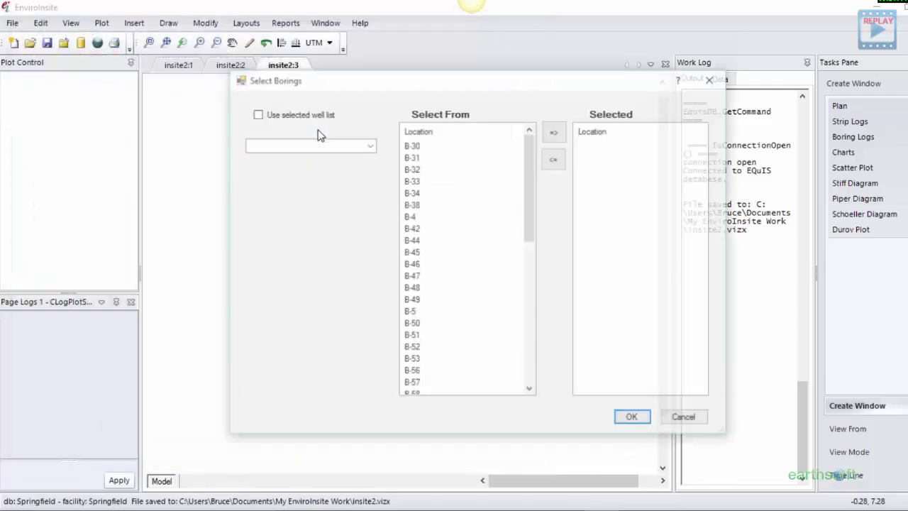
{"action": "left_click", "coordinate": [410, 145]}
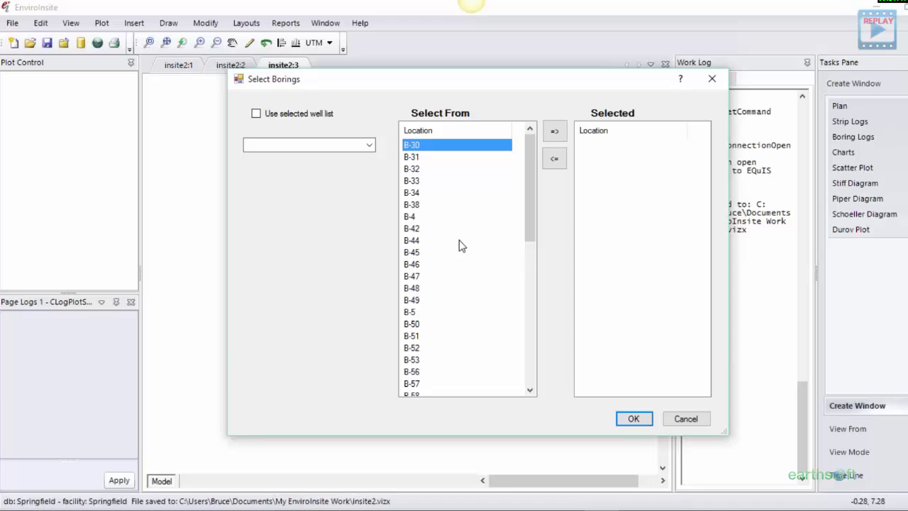
{"action": "left_click", "coordinate": [551, 136]}
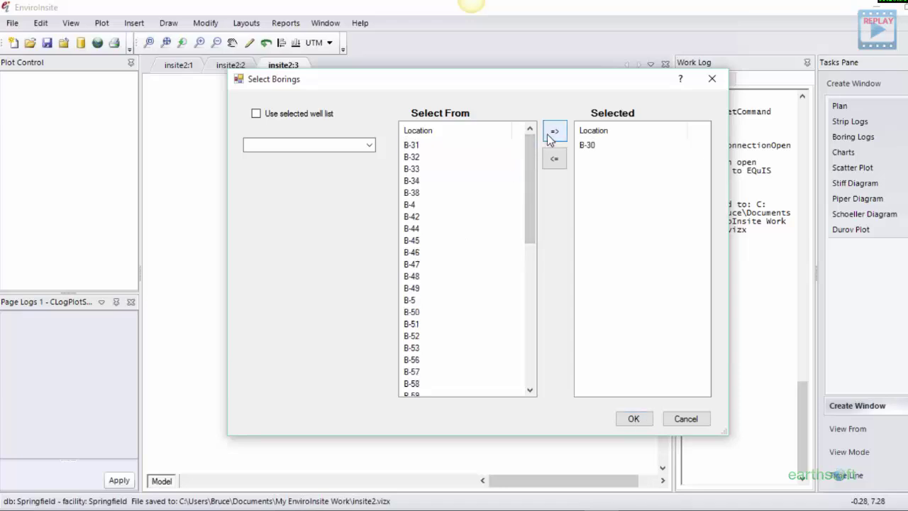
{"action": "left_click", "coordinate": [624, 419]}
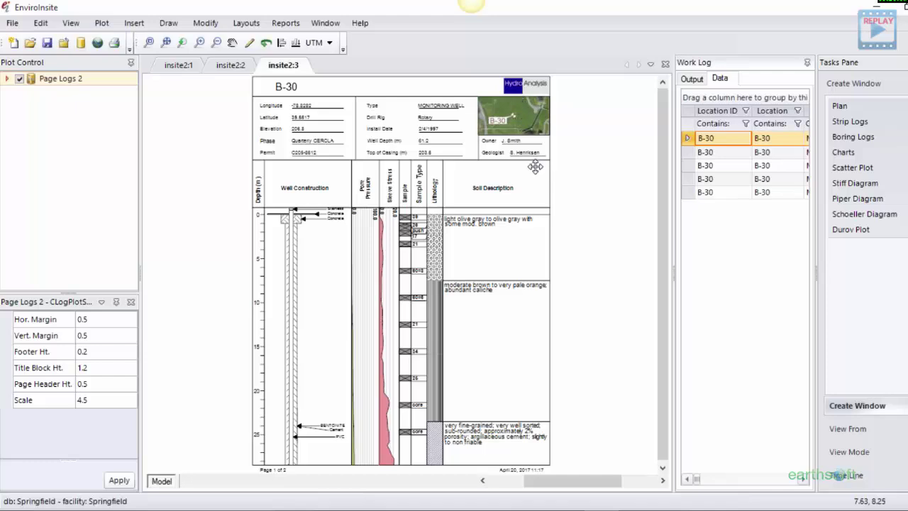
Step: Expand the page log and toggle the visibility of page 1 to inspect both pages of the B-30 log
{"action": "left_click", "coordinate": [7, 82]}
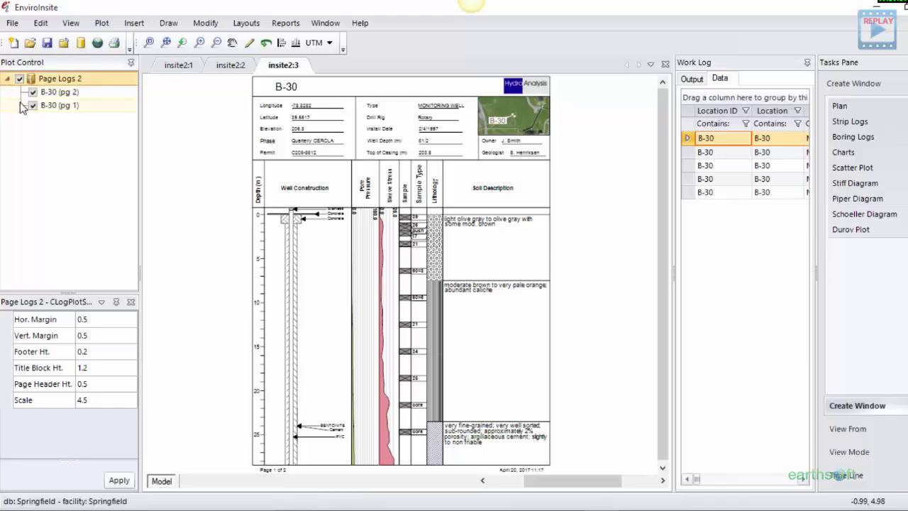
{"action": "left_click", "coordinate": [31, 104]}
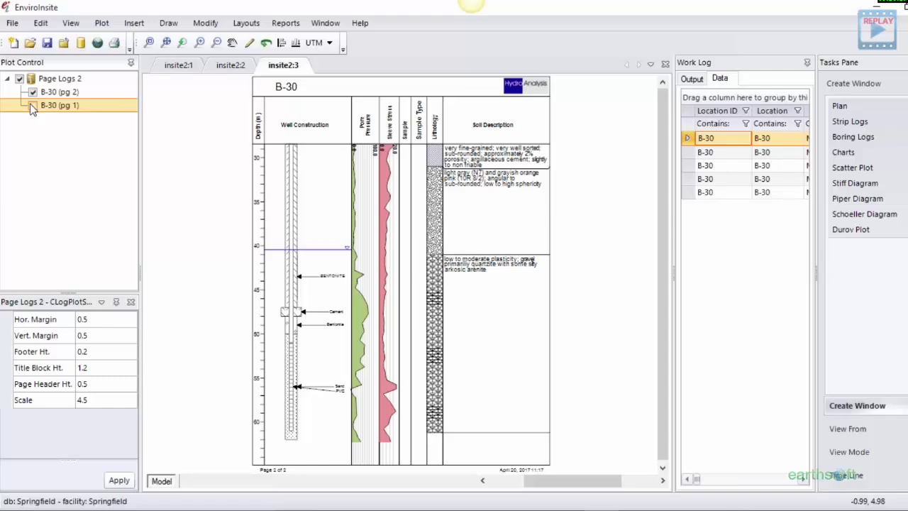
{"action": "left_click", "coordinate": [31, 105]}
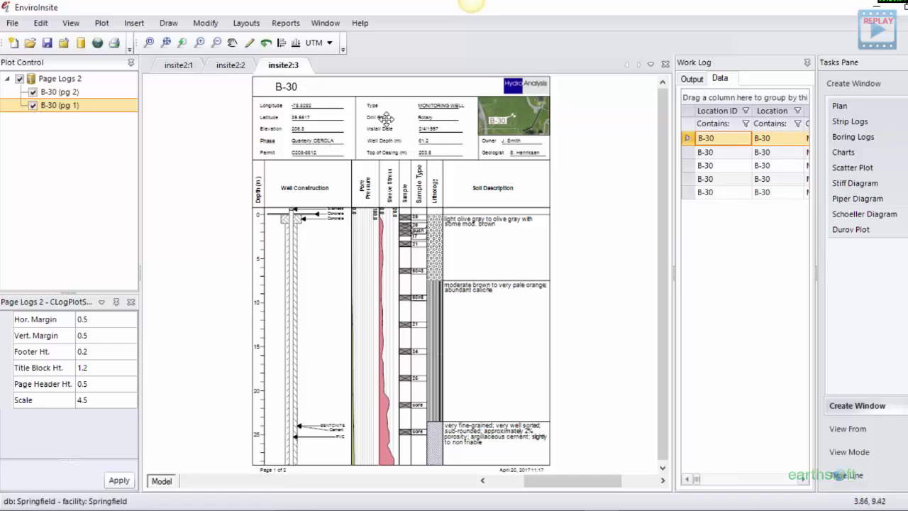
{"action": "left_click", "coordinate": [32, 105]}
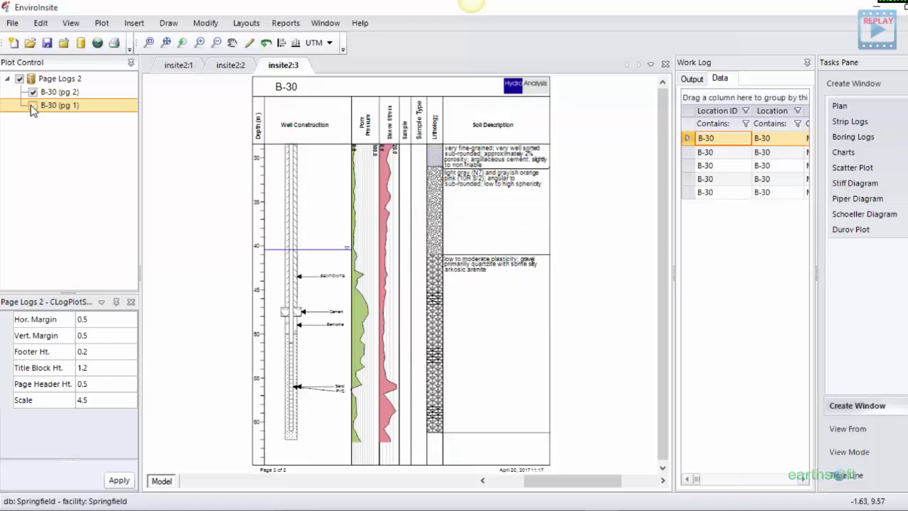
{"action": "left_click", "coordinate": [32, 105]}
Step: Open b30 log.pdf from the EQuIS Logs folder, look through the exported log pages, and return to EnviroInsite
{"action": "left_click", "coordinate": [14, 24]}
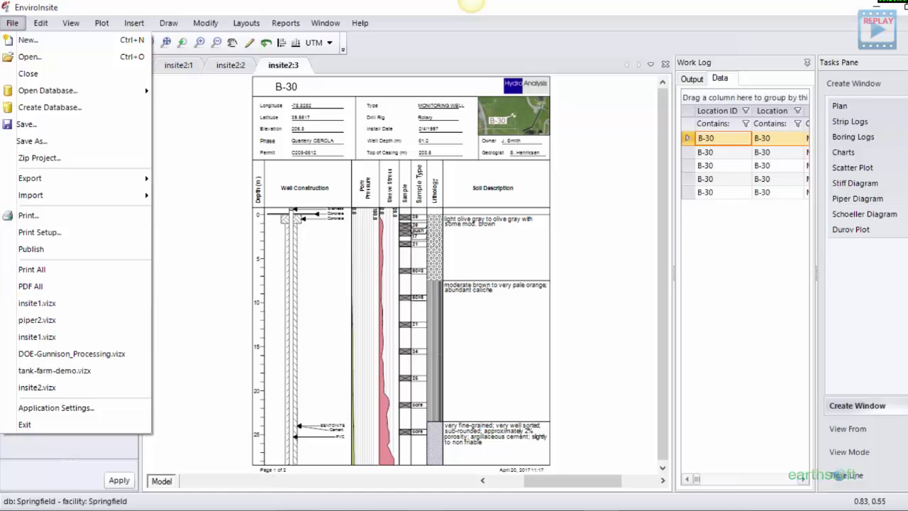
{"action": "mouse_move", "coordinate": [359, 507]}
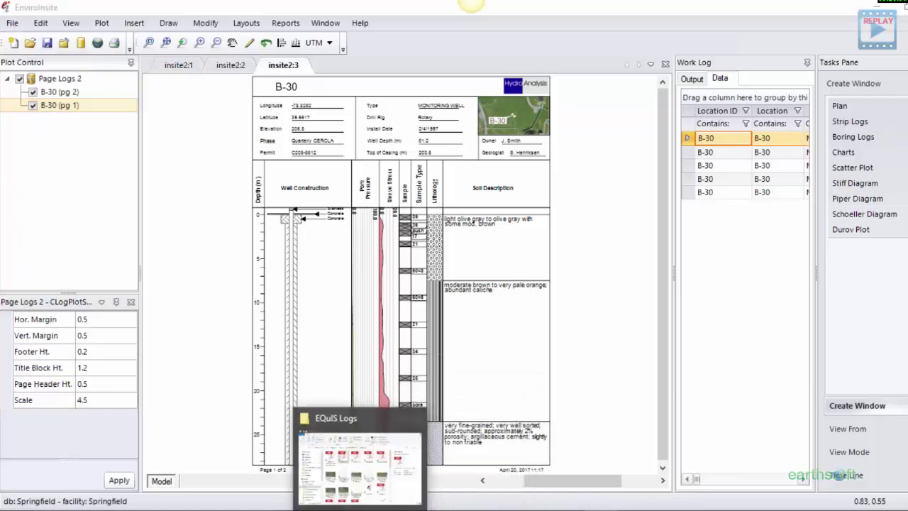
{"action": "left_click", "coordinate": [359, 465]}
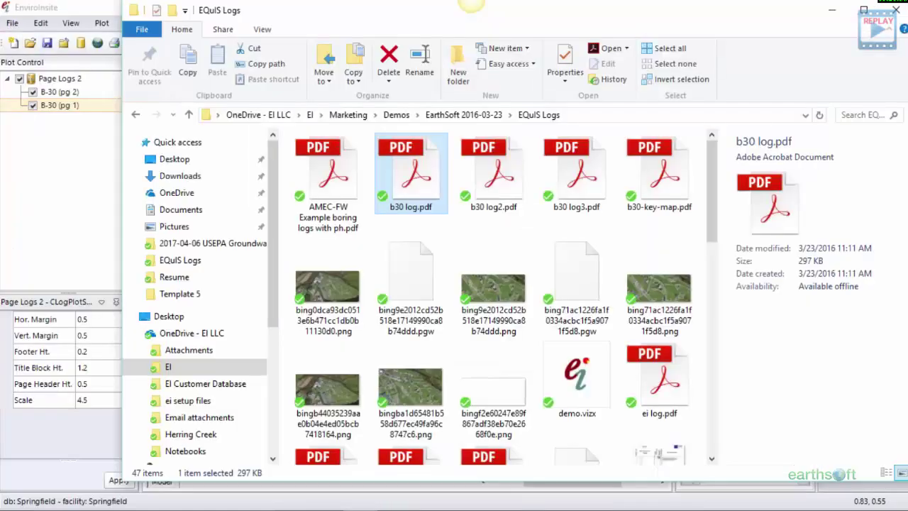
{"action": "double_click", "coordinate": [405, 185]}
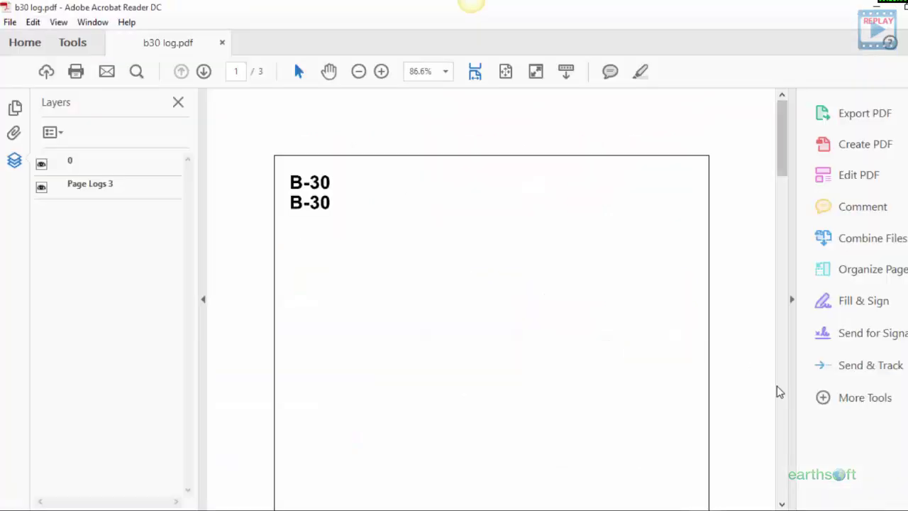
{"action": "scroll", "coordinate": [779, 390], "scroll_direction": "down", "scroll_amount": 5}
{"action": "scroll", "coordinate": [783, 393], "scroll_direction": "down", "scroll_amount": 5}
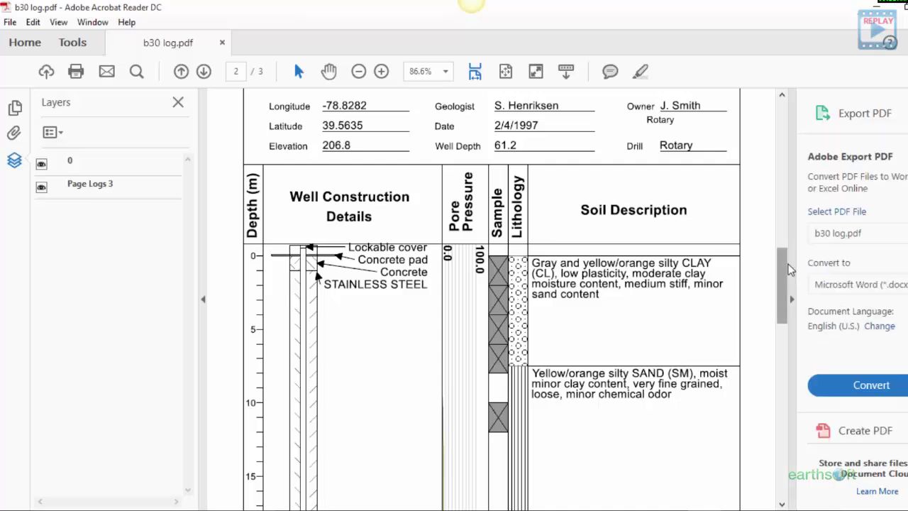
{"action": "left_click_drag", "start_coordinate": [784, 272], "coordinate": [758, 331]}
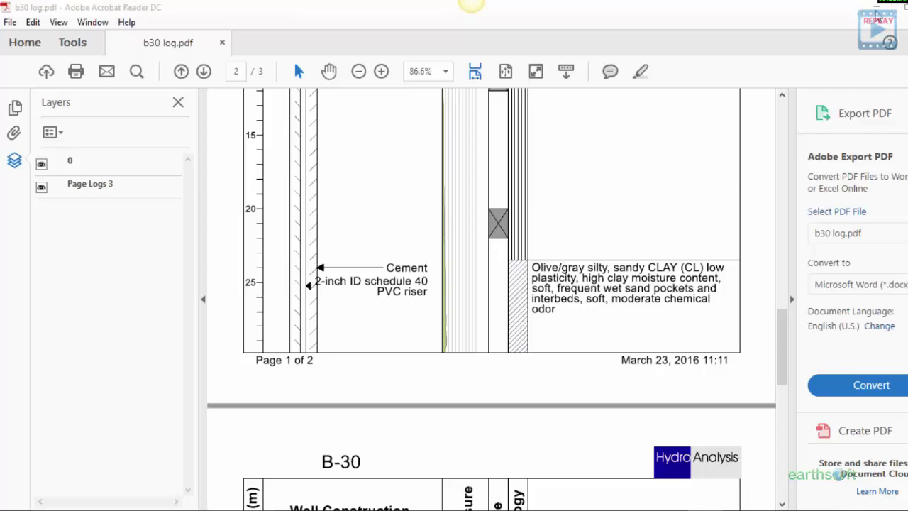
{"action": "left_click", "coordinate": [880, 9]}
{"action": "left_click", "coordinate": [50, 251]}
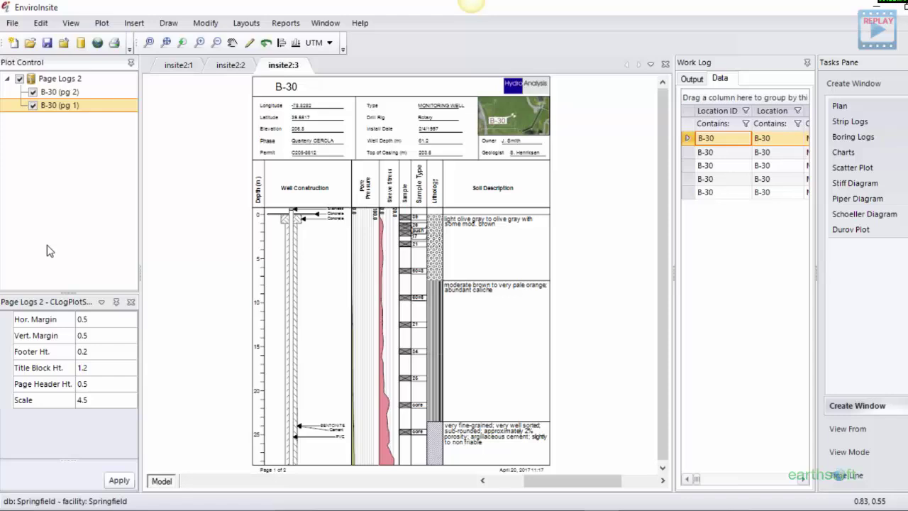
Step: Open the B-30 page log's template for editing in a maximized design form
{"action": "right_click", "coordinate": [73, 84]}
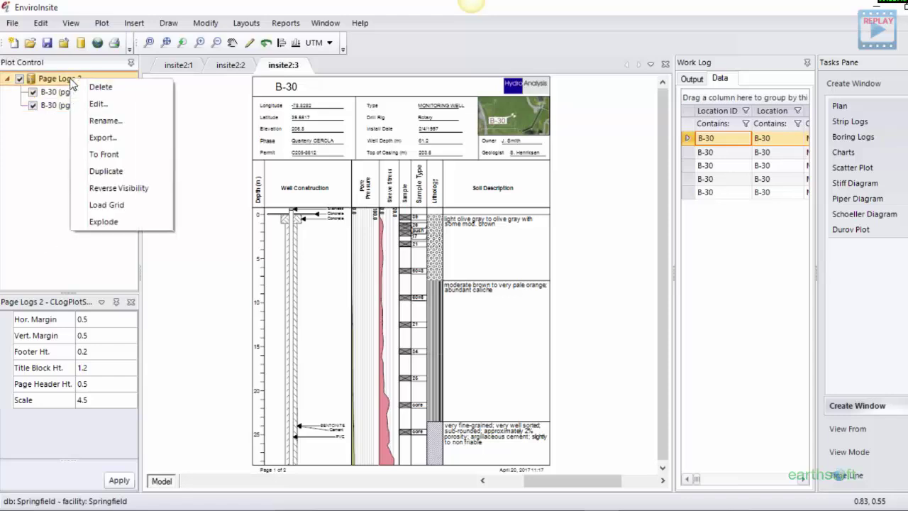
{"action": "left_click", "coordinate": [96, 105]}
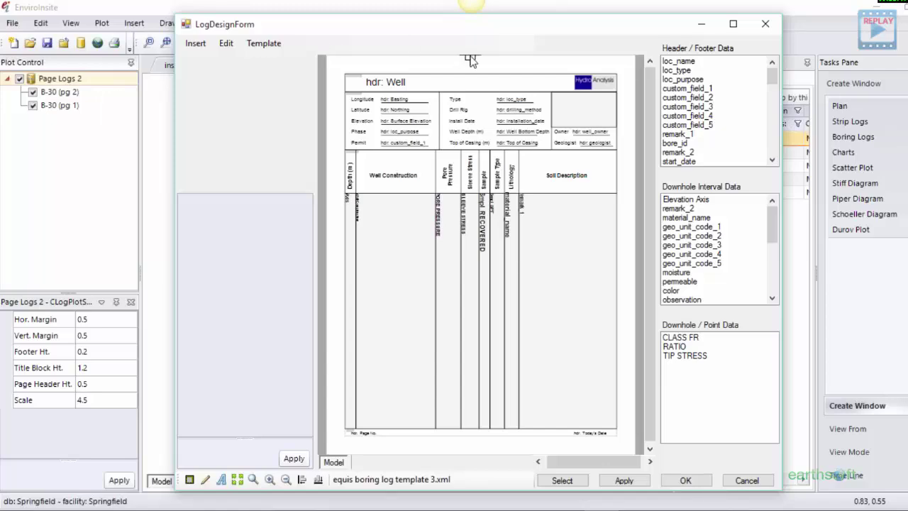
{"action": "left_click", "coordinate": [733, 23]}
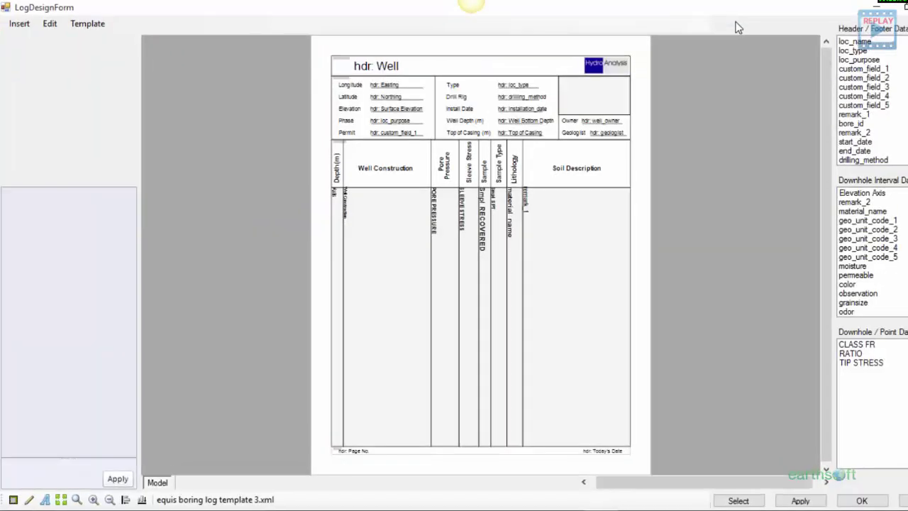
{"action": "left_click", "coordinate": [93, 500]}
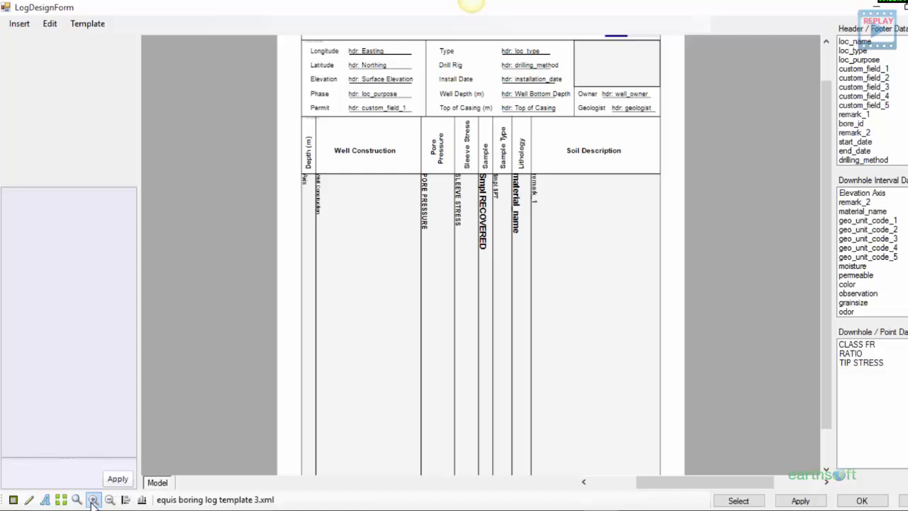
{"action": "left_click", "coordinate": [93, 500]}
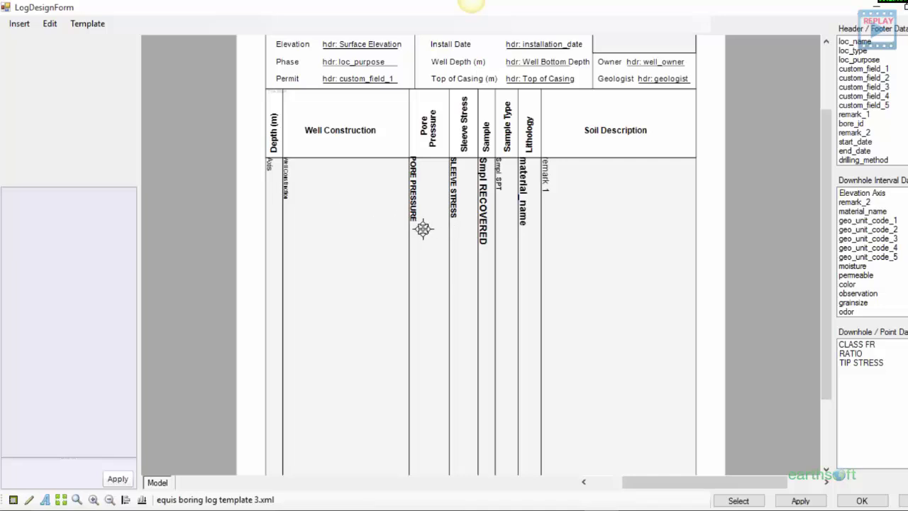
Step: Edit the Pore Pressure column's chart settings to make the fill below the line red
{"action": "right_click", "coordinate": [423, 229]}
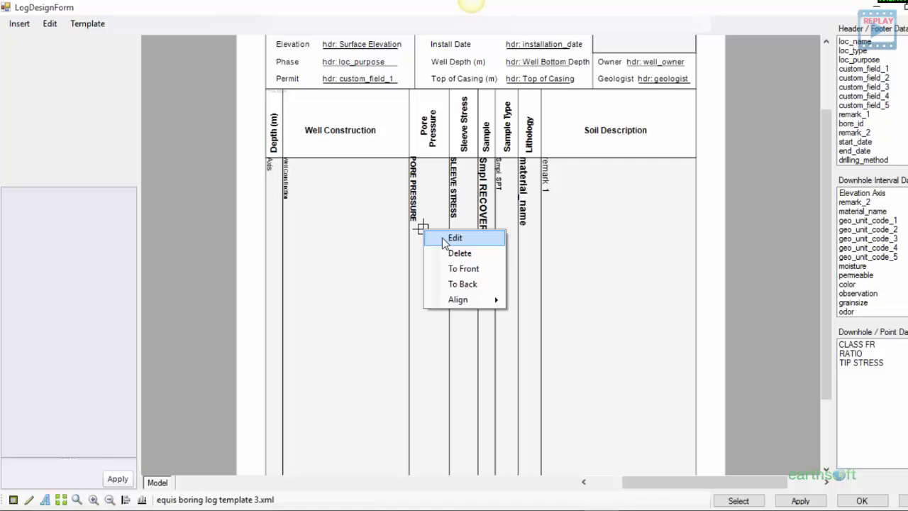
{"action": "left_click", "coordinate": [442, 240]}
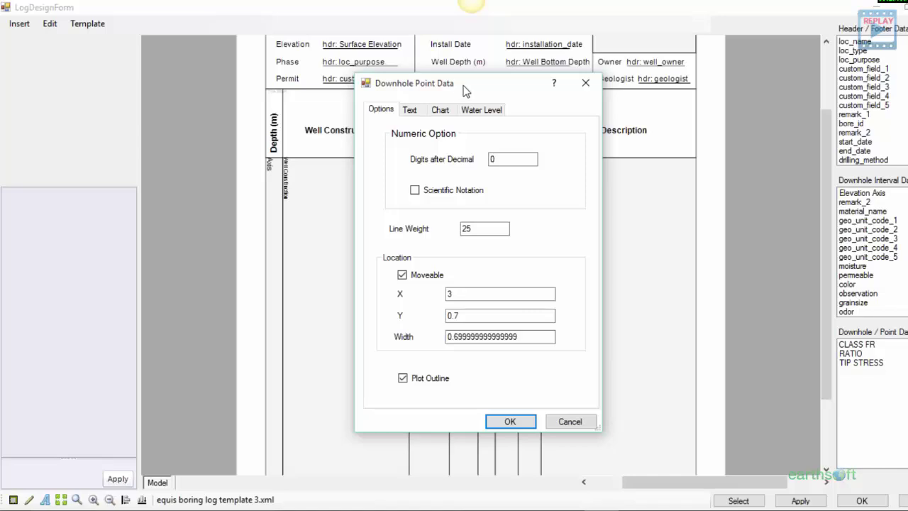
{"action": "left_click_drag", "start_coordinate": [465, 90], "coordinate": [575, 100]}
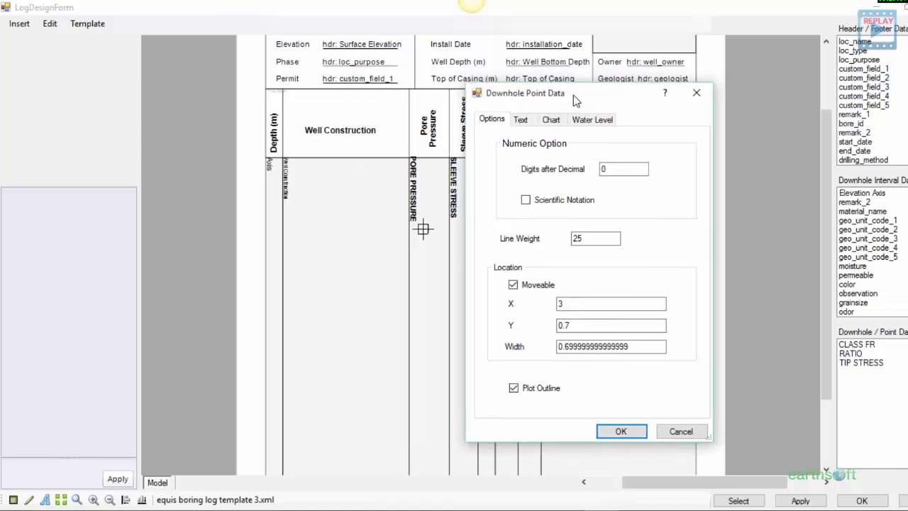
{"action": "left_click", "coordinate": [524, 121]}
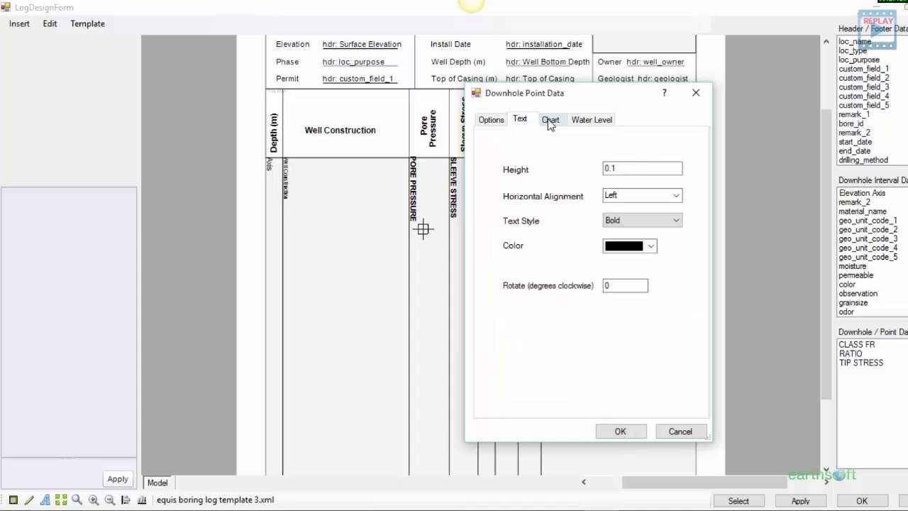
{"action": "left_click", "coordinate": [550, 121]}
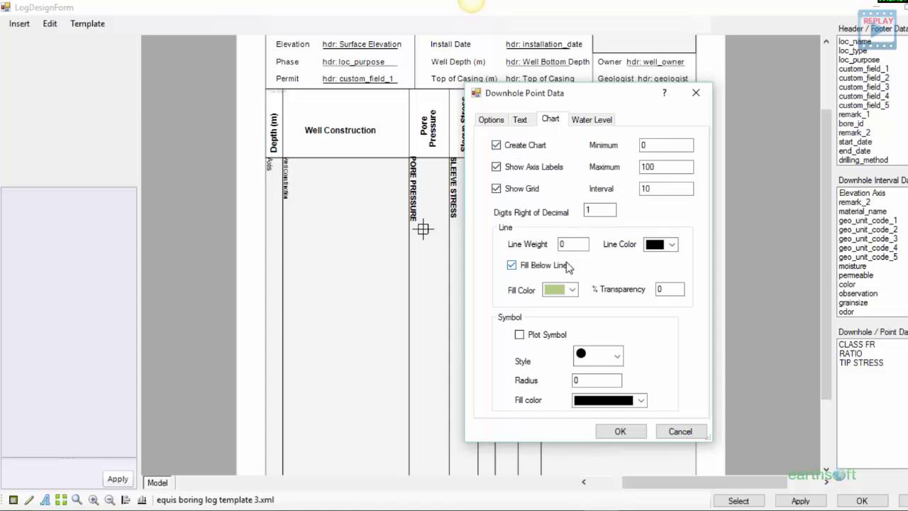
{"action": "left_click", "coordinate": [573, 290]}
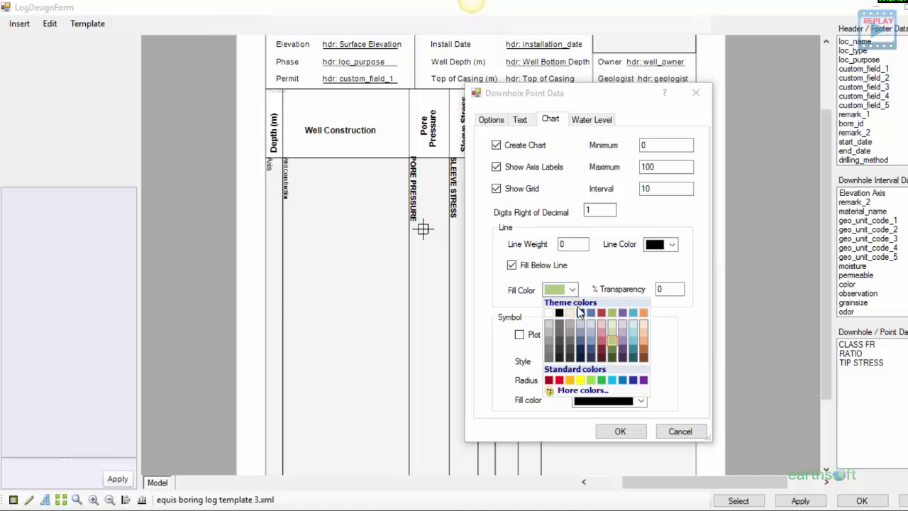
{"action": "left_click", "coordinate": [560, 380]}
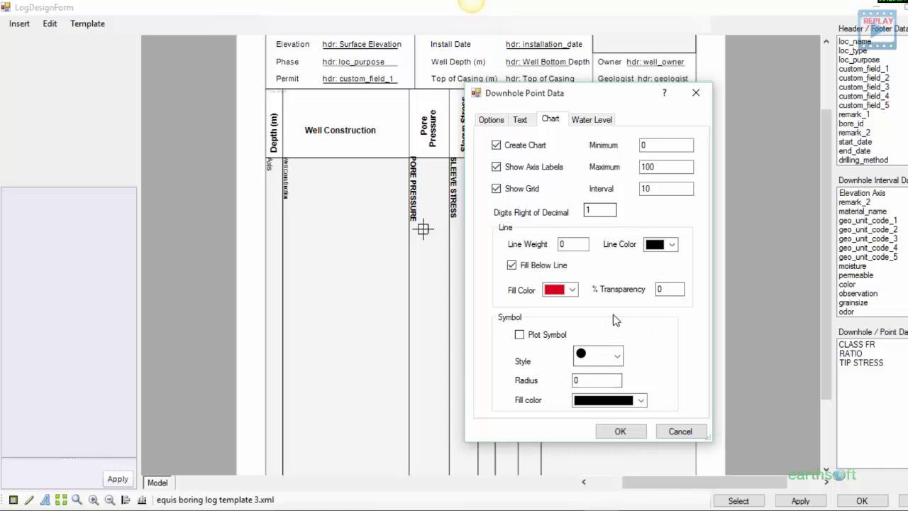
{"action": "left_click", "coordinate": [621, 431]}
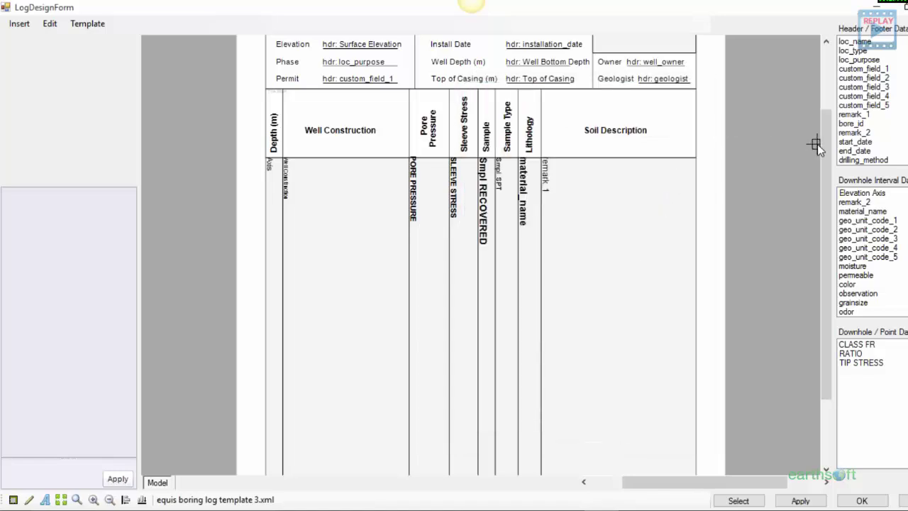
Step: Add the drilling_method header field to the template's page header, between the well name and the Hydro Analysis logo
{"action": "left_click_drag", "start_coordinate": [821, 146], "coordinate": [821, 85]}
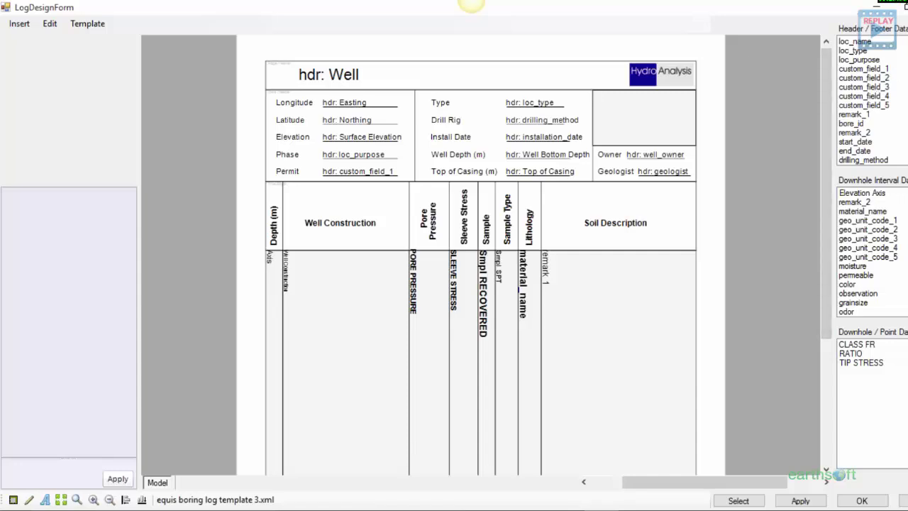
{"action": "scroll", "coordinate": [869, 100], "scroll_direction": "down", "scroll_amount": 3}
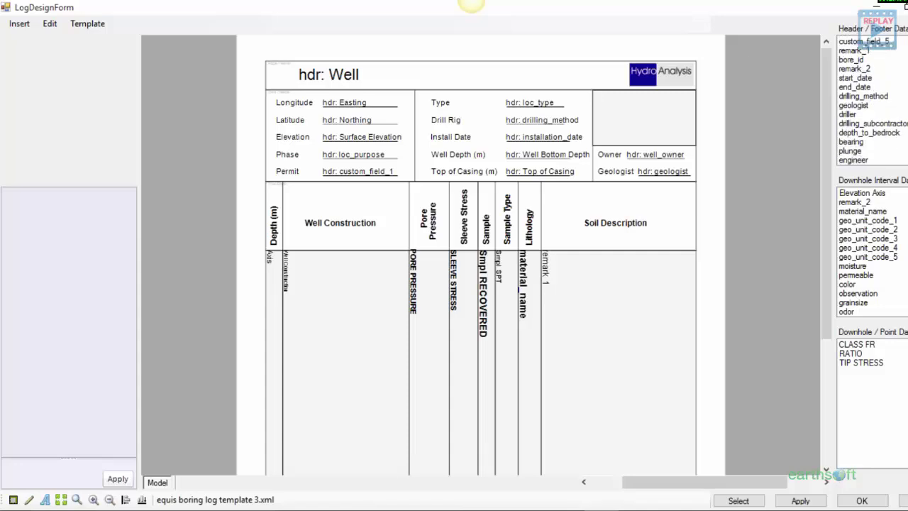
{"action": "mouse_move", "coordinate": [874, 105]}
{"action": "left_mouse_down"}
{"action": "mouse_move", "coordinate": [610, 102]}
{"action": "mouse_move", "coordinate": [860, 113]}
{"action": "mouse_move", "coordinate": [866, 103]}
{"action": "left_mouse_up"}
{"action": "left_click", "coordinate": [865, 98]}
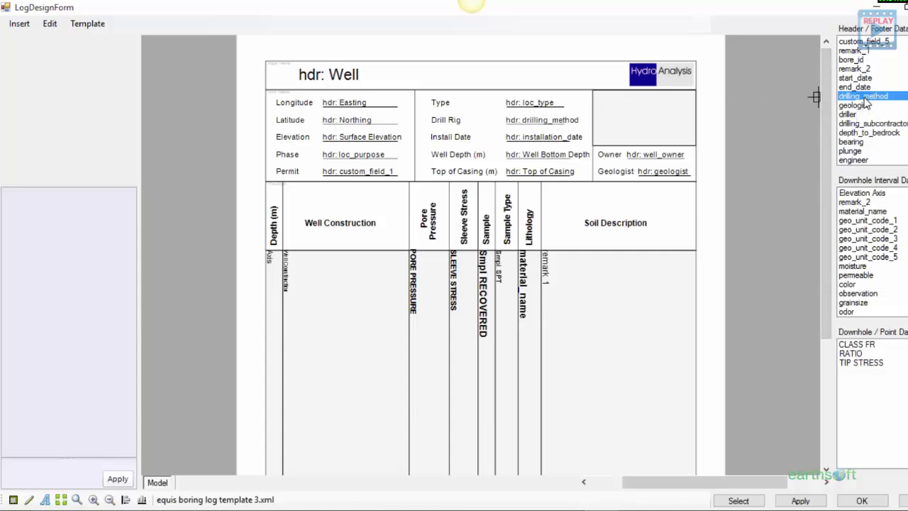
{"action": "left_click_drag", "start_coordinate": [680, 79], "coordinate": [419, 75]}
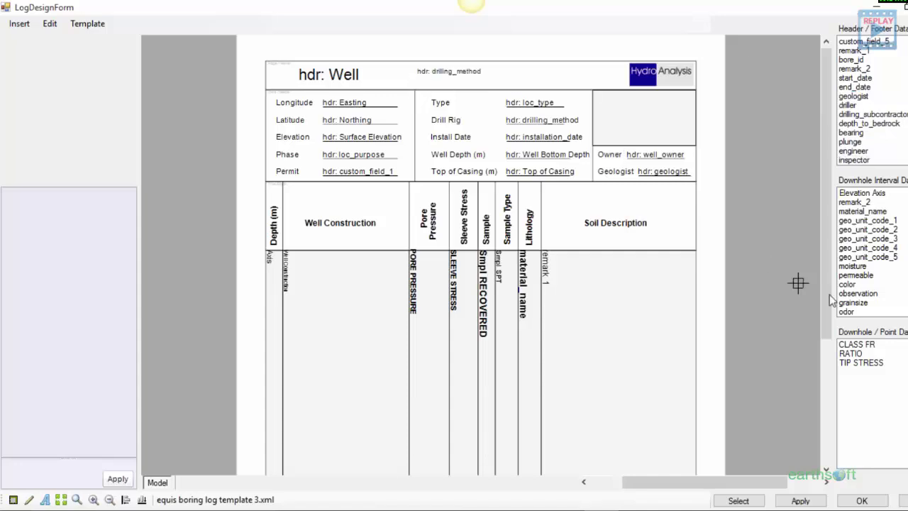
{"action": "left_click_drag", "start_coordinate": [823, 243], "coordinate": [822, 225]}
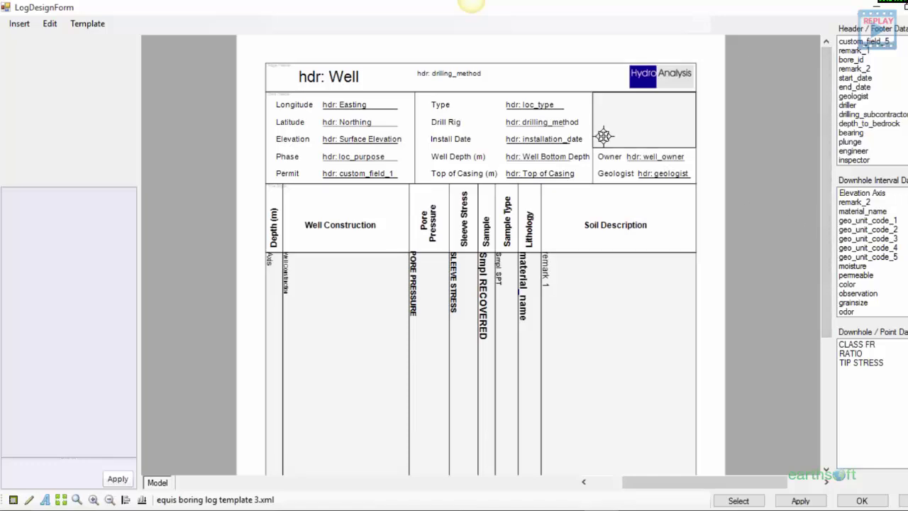
Step: Save the modified template as "office hours template" in the EQuIS Logs folder and accept the design to update the B-30 log
{"action": "left_click", "coordinate": [103, 26]}
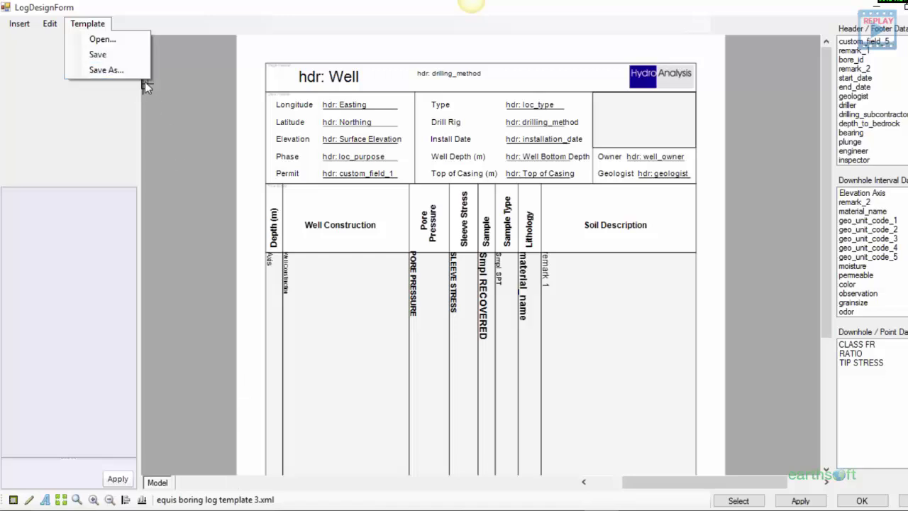
{"action": "left_click", "coordinate": [141, 79]}
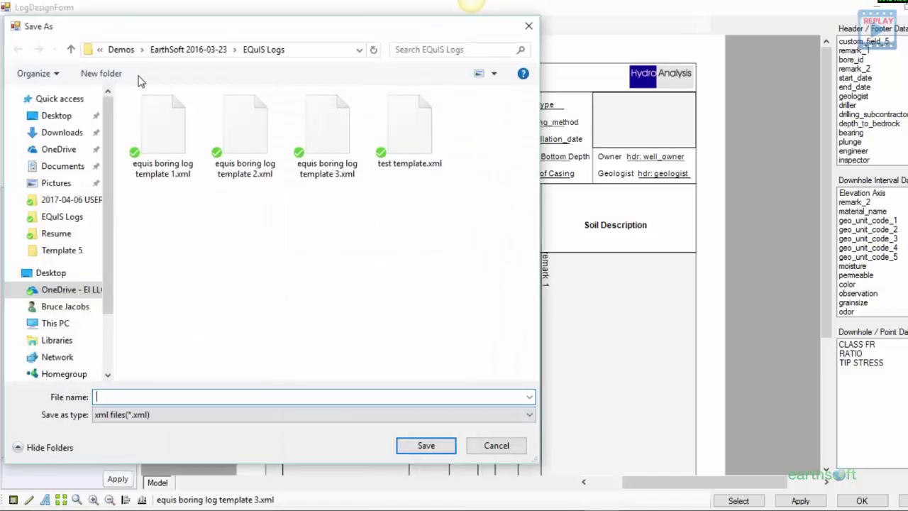
{"action": "type", "text": "office hours template"}
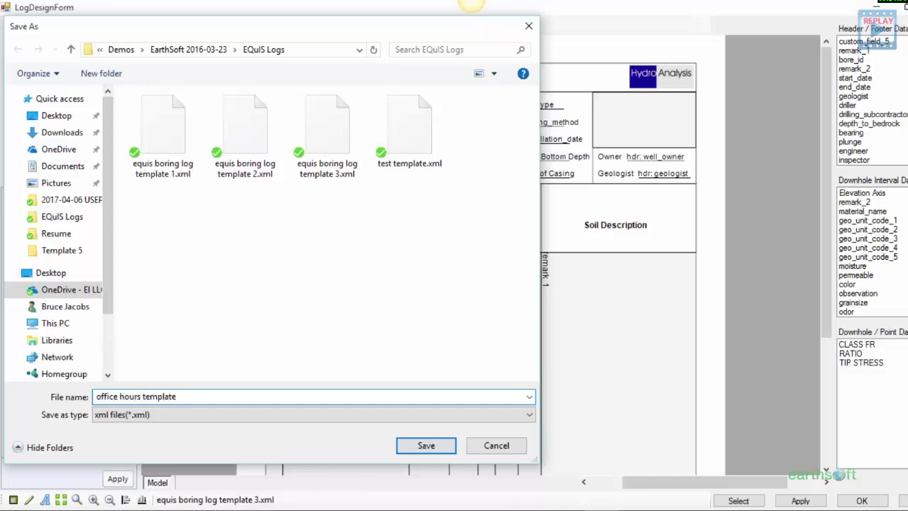
{"action": "key", "text": "Return"}
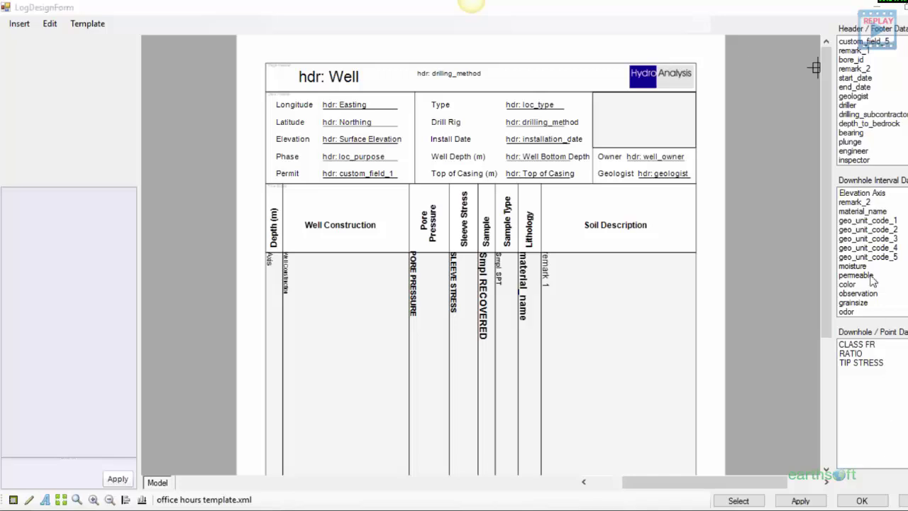
{"action": "left_click", "coordinate": [862, 502]}
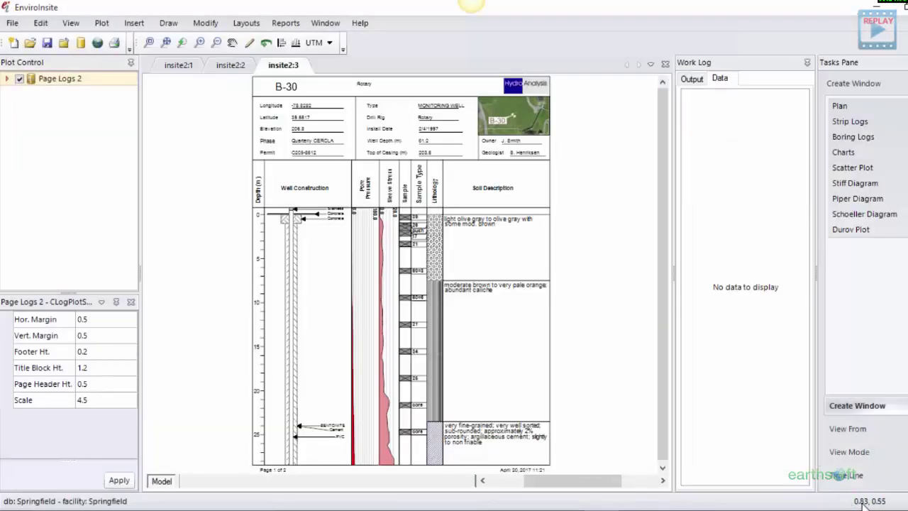
Step: Expand Page Logs 2 and toggle the visibility of B-30 page 1 to check both pages of the updated log
{"action": "left_click", "coordinate": [8, 79]}
{"action": "left_click", "coordinate": [31, 105]}
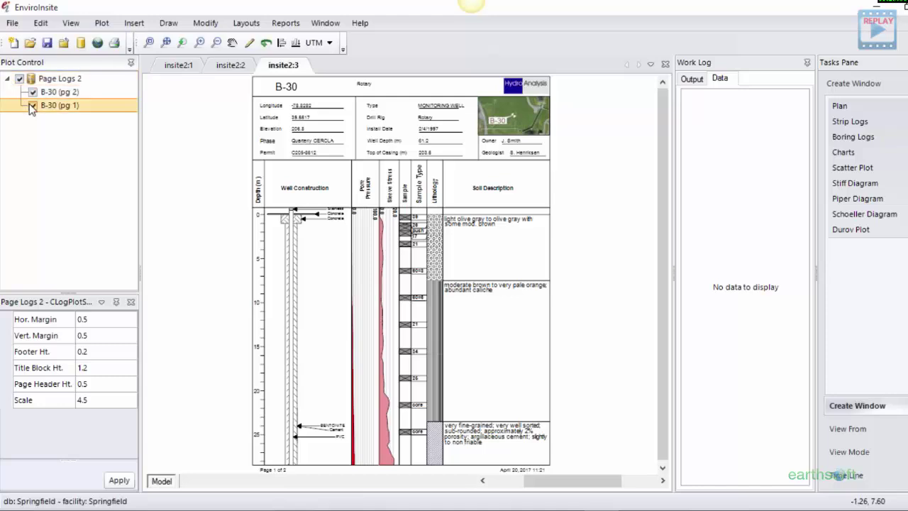
{"action": "left_click", "coordinate": [32, 105]}
{"action": "left_click", "coordinate": [390, 87]}
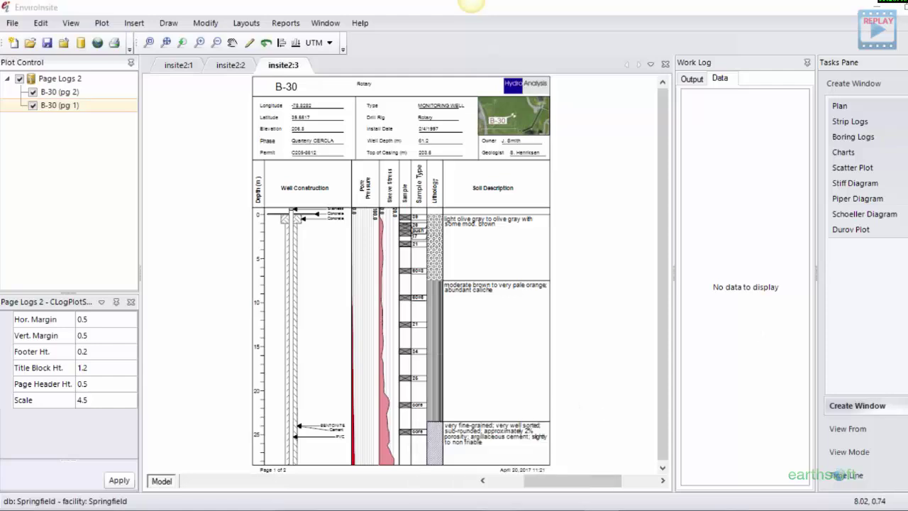
Step: Switch to the boring logs presentation in PowerPoint and view the example logs on slides 2 and 3
{"action": "key", "text": "alt+Tab"}
{"action": "left_click", "coordinate": [101, 218]}
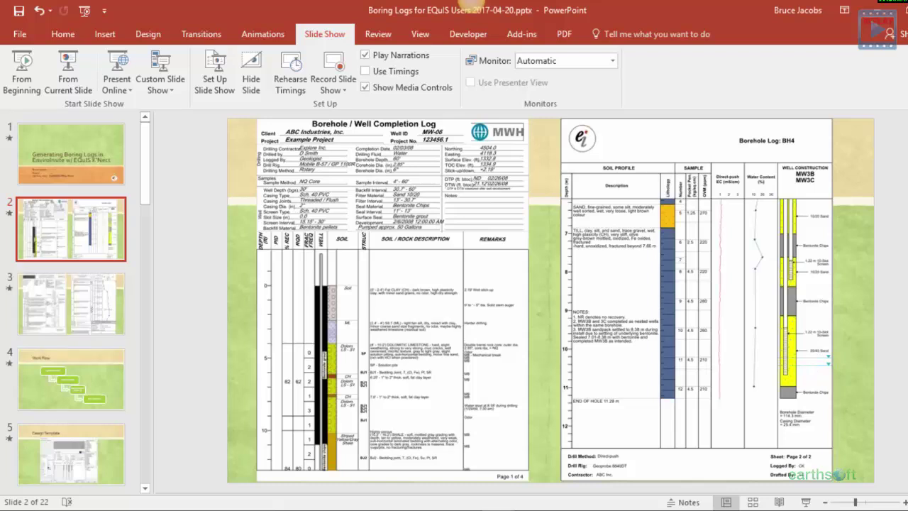
{"action": "left_click", "coordinate": [71, 304]}
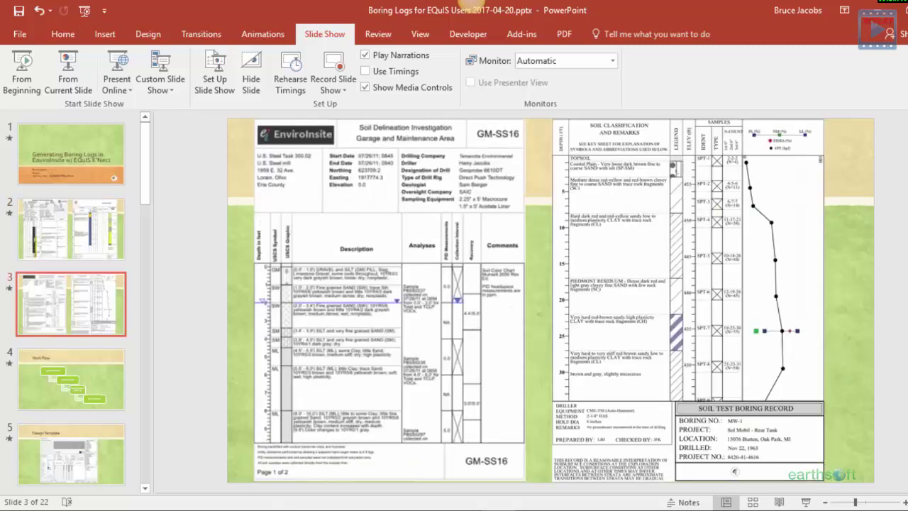